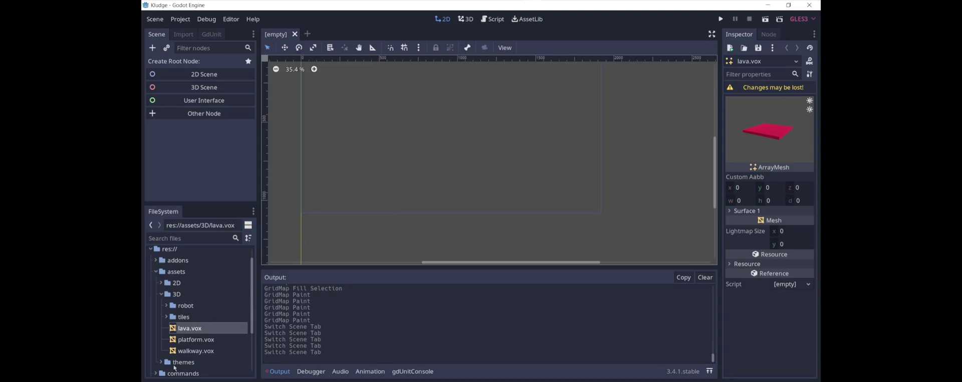
Preview the platform.vox and walkway.vox models in the assets/3D folder
click(193, 341)
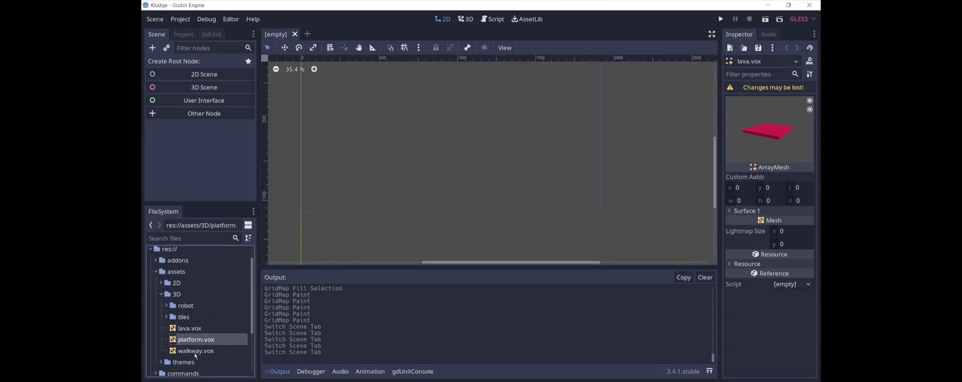
click(199, 329)
click(199, 341)
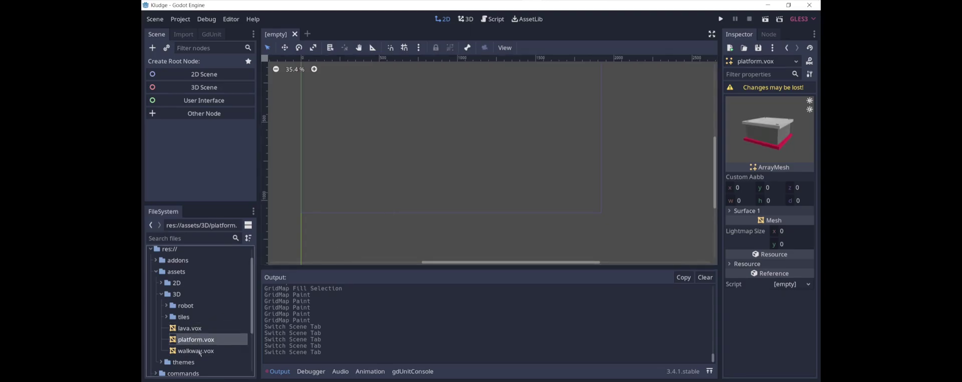
double_click(199, 361)
click(199, 351)
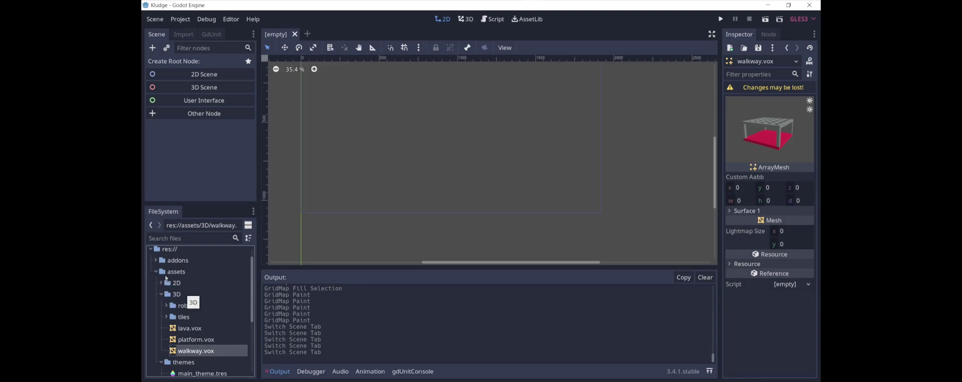
Look inside the addons folder at the contents of the MagicaVoxelImporter plugin
click(156, 260)
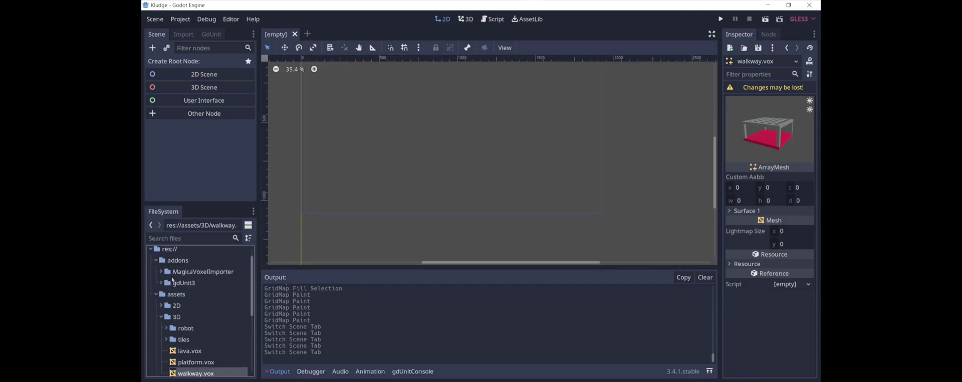
click(161, 272)
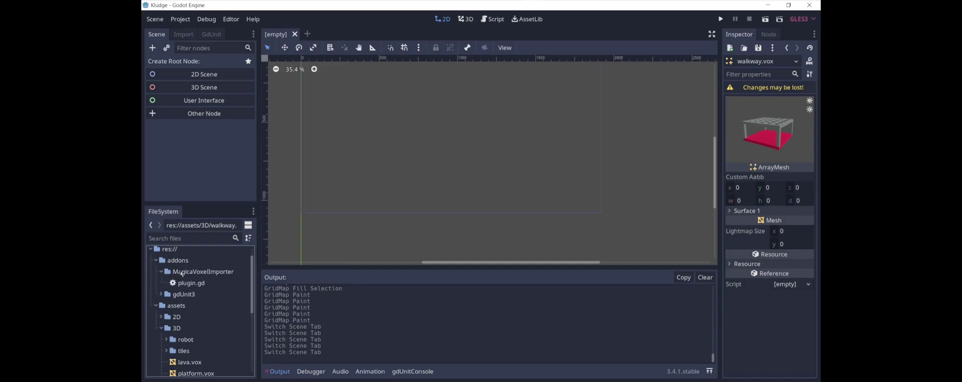
click(158, 271)
Search the asset library for "voxel" and return to the 2D workspace
click(539, 18)
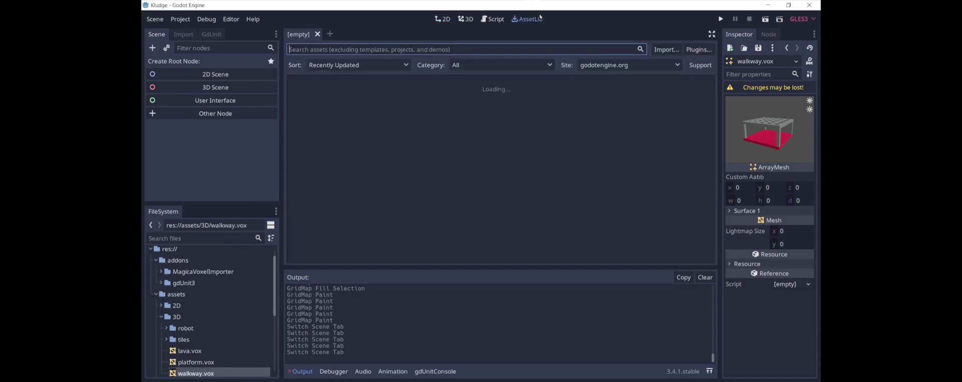
click(369, 54)
text(voxel)
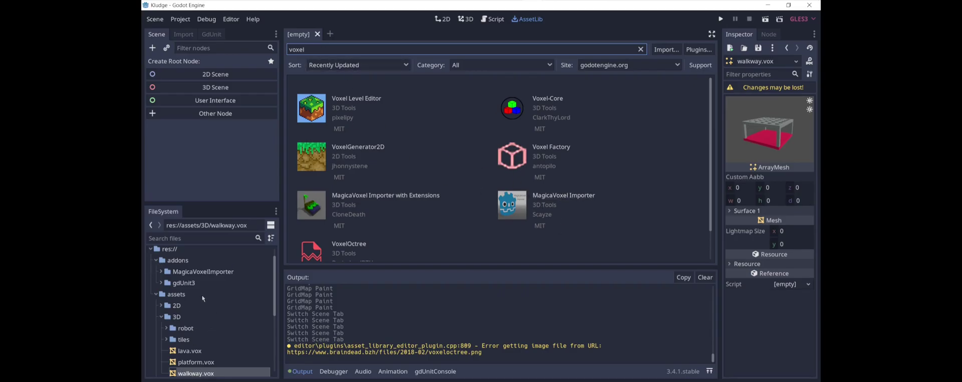
scroll(196, 354, down, 2)
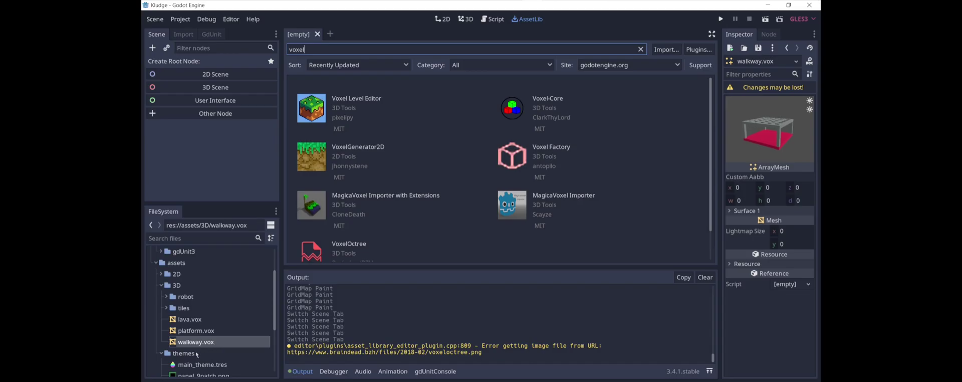
click(443, 19)
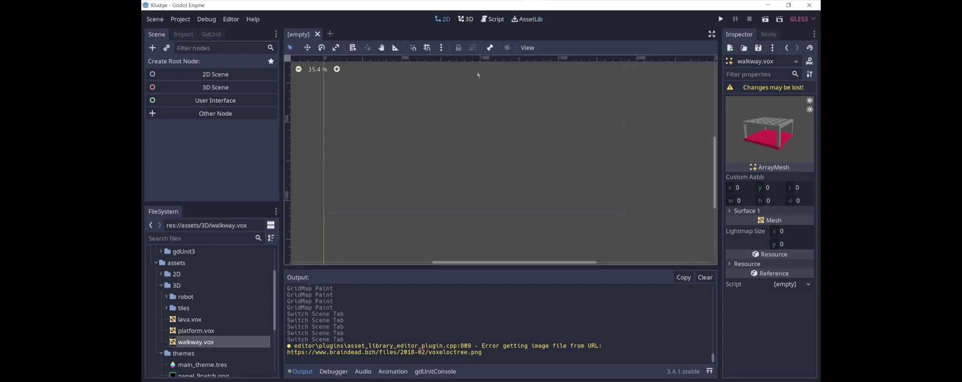
Preview the lava.vox, platform.vox and walkway.vox models one after another
click(180, 319)
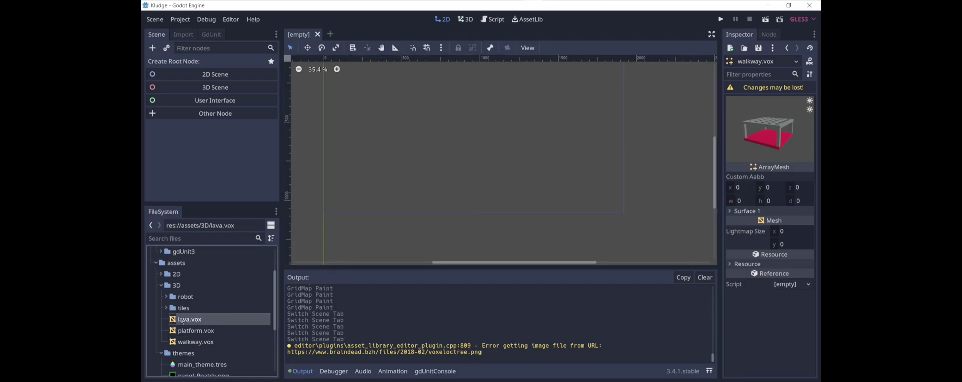
click(193, 331)
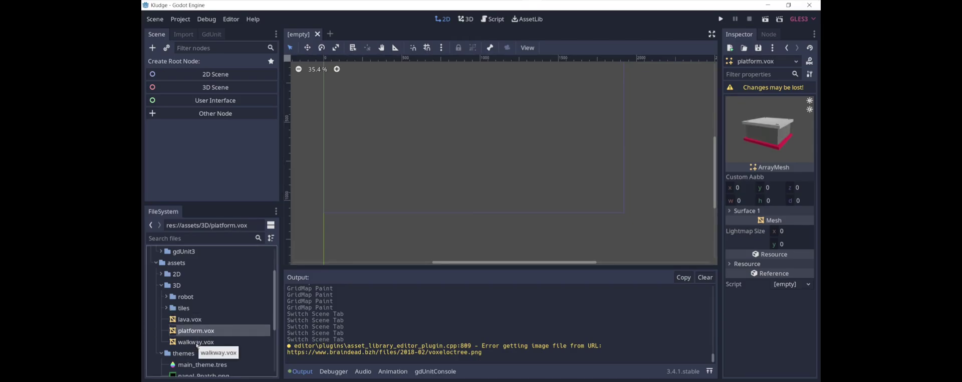
click(197, 343)
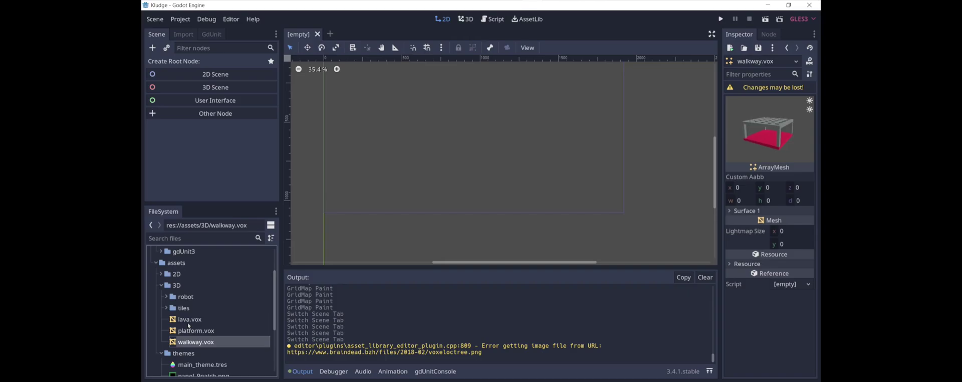
click(190, 320)
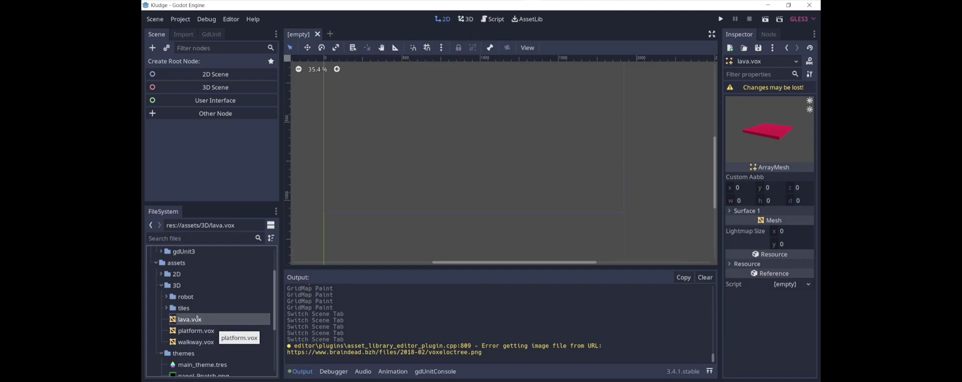
Create a new 3D scene with a Spatial root node
click(215, 88)
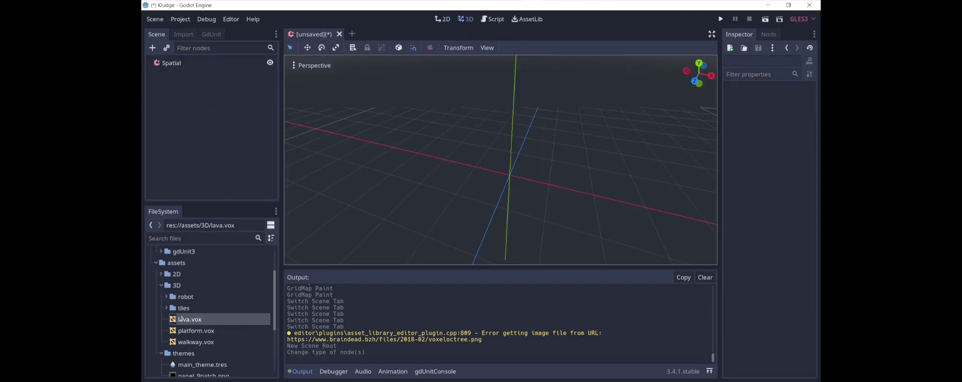
click(197, 331)
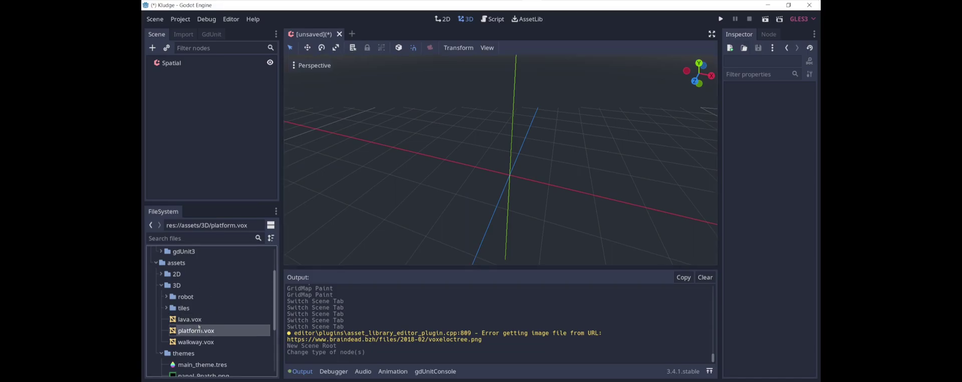
click(199, 320)
click(199, 331)
click(197, 341)
click(197, 320)
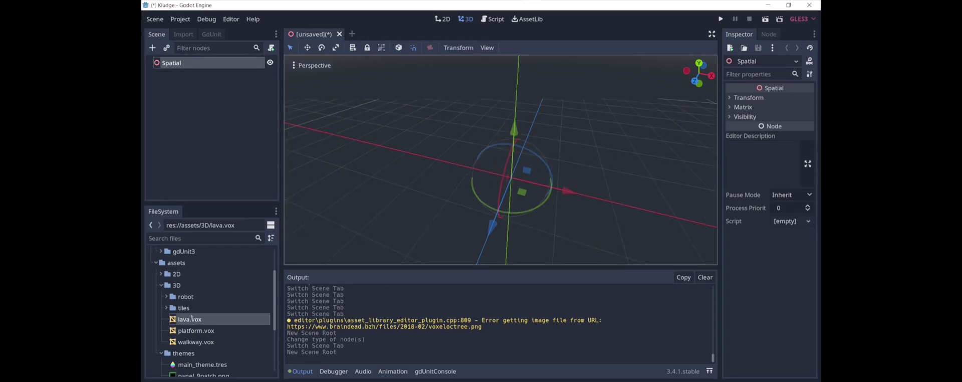
Add a MeshInstance node under the Spatial root and rename it Lava
right_click(175, 63)
click(216, 72)
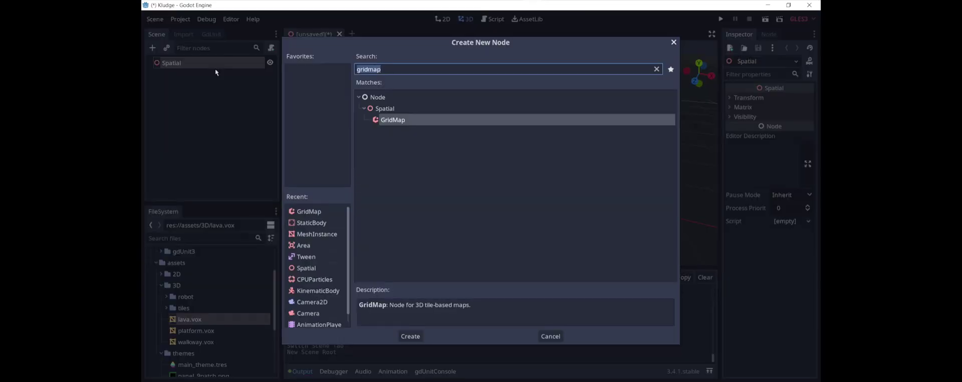
text(mesh)
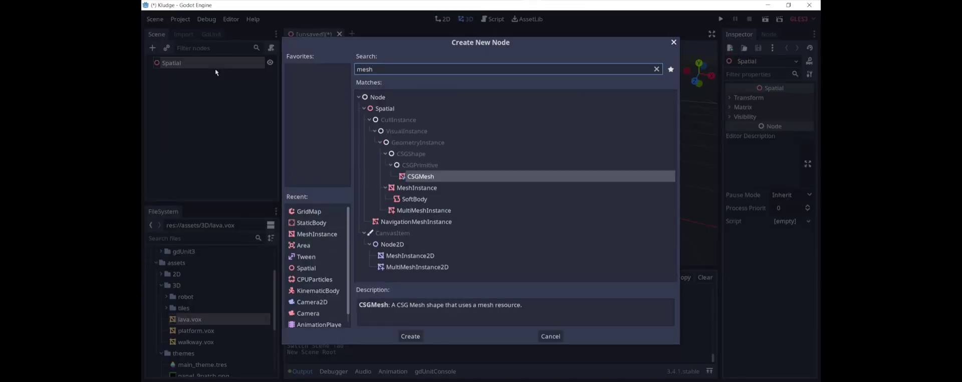
key(Down)
key(Return)
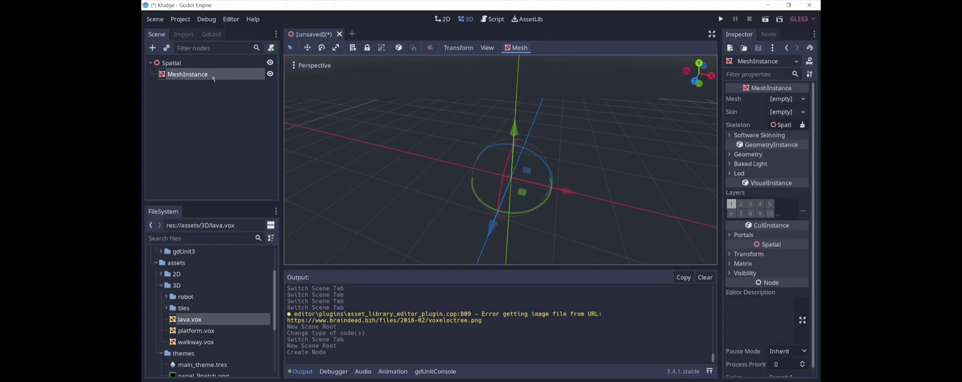
double_click(214, 74)
text(Lava)
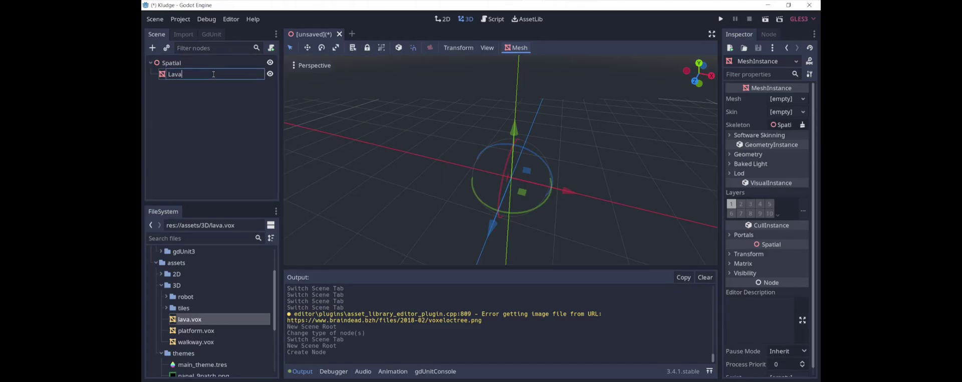
key(Return)
Assign lava.vox as the mesh of the Lava node
drag(189, 319, 787, 100)
scroll(574, 189, up, 12)
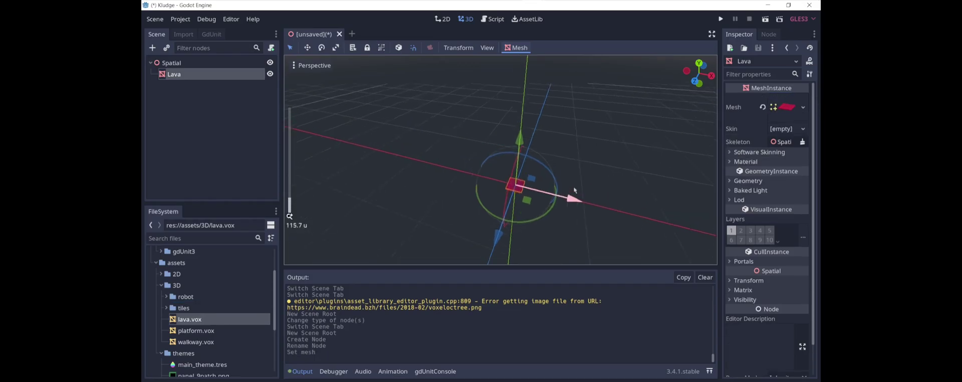
middle_drag(583, 215, 458, 182)
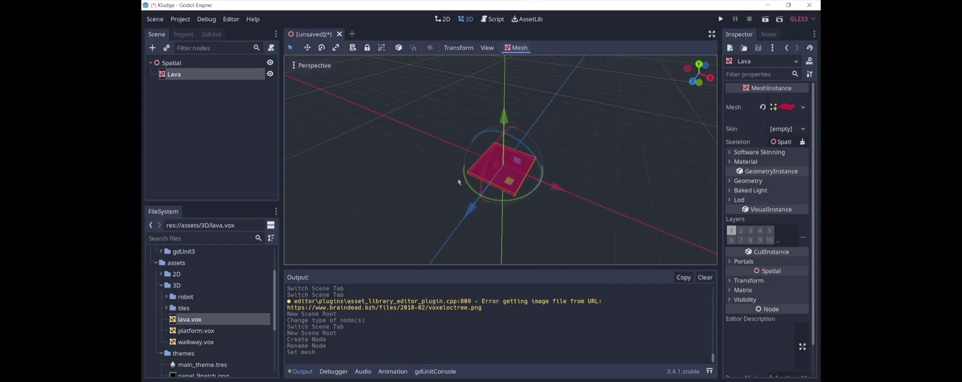
Duplicate the Lava node twice under the Spatial root
click(180, 88)
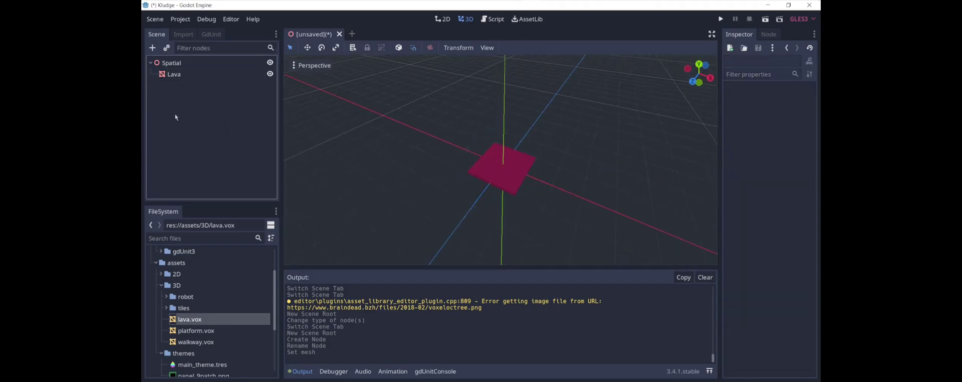
click(178, 75)
key(ctrl+d)
key(ctrl+d)
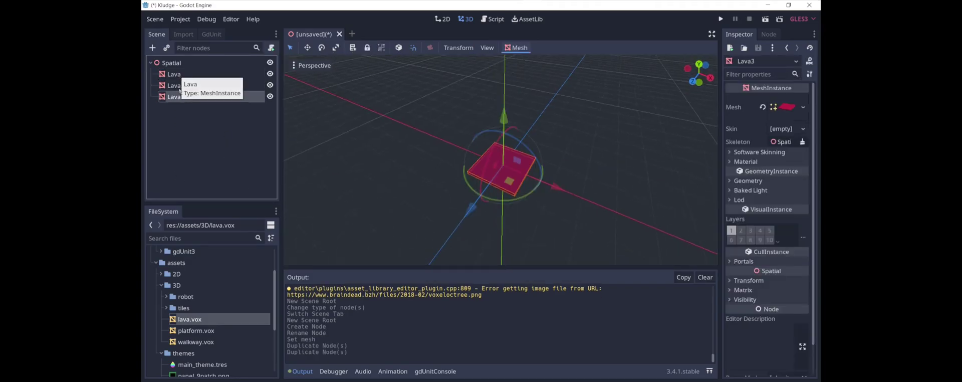
Rename the first Lava copy Platform and assign platform.vox as its mesh
key(F2)
text(Platform)
key(Return)
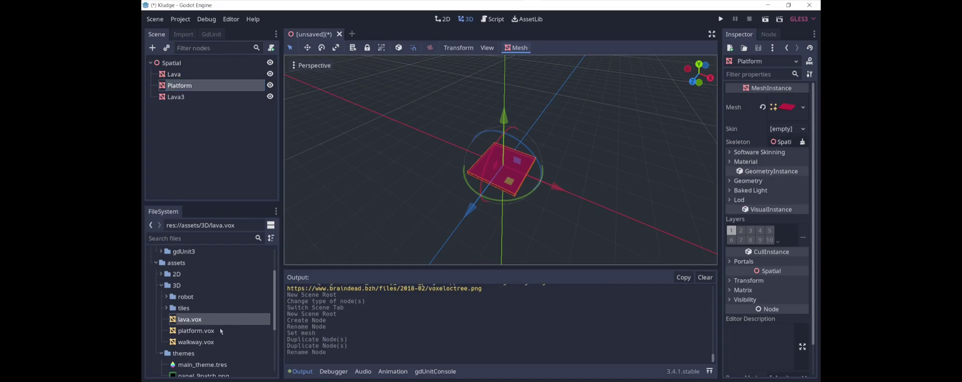
drag(188, 332, 783, 107)
Rename the remaining Lava copy Walkway and assign walkway.vox as its mesh
click(180, 98)
key(F2)
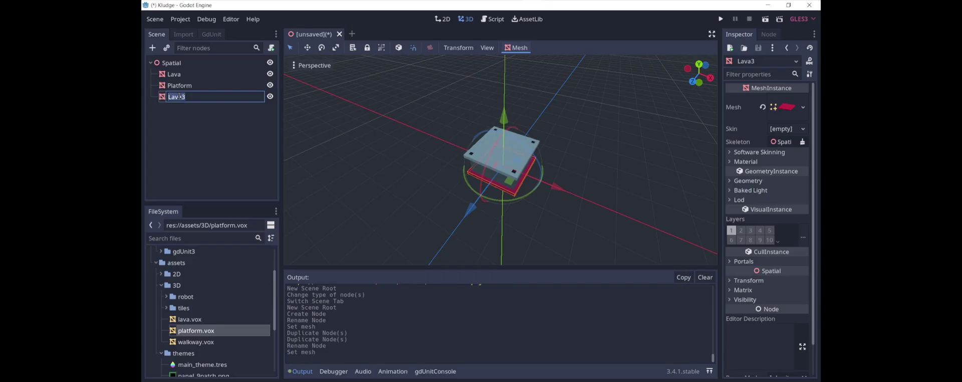
text(Walkway)
Move the Platform and Walkway meshes to opposite sides of the lava tile along the X axis
drag(510, 158, 575, 144)
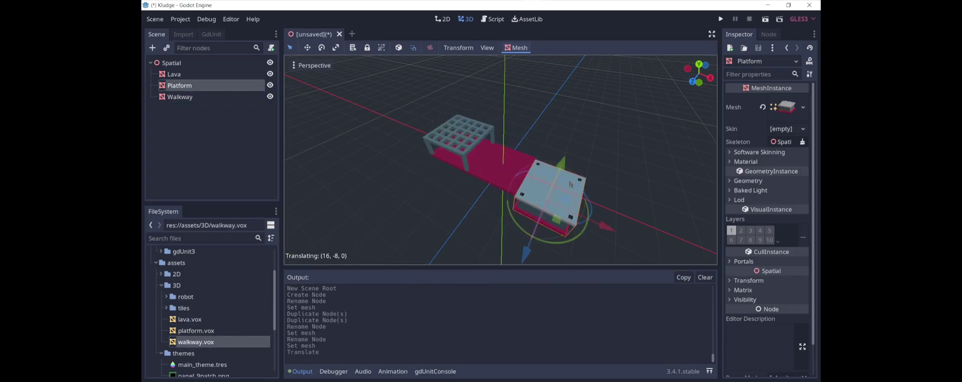
middle_drag(562, 221, 556, 195)
drag(557, 195, 558, 216)
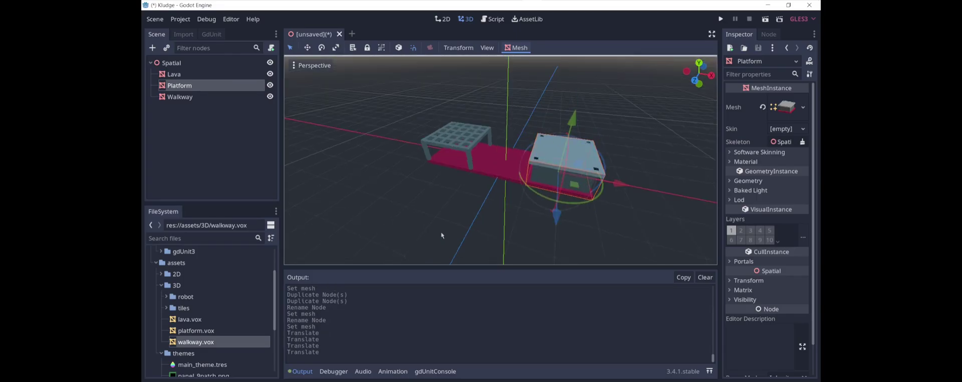
click(441, 235)
middle_drag(374, 206, 452, 176)
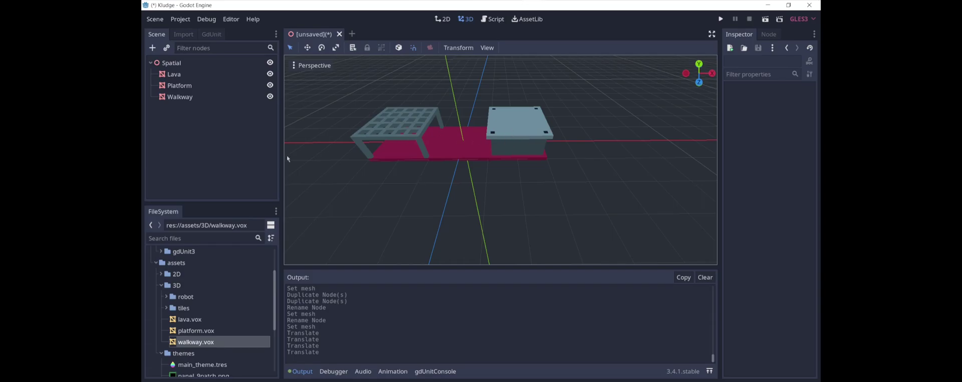
Add a StaticBody child to the Lava node and duplicate it under Platform and Walkway
click(175, 74)
right_click(176, 75)
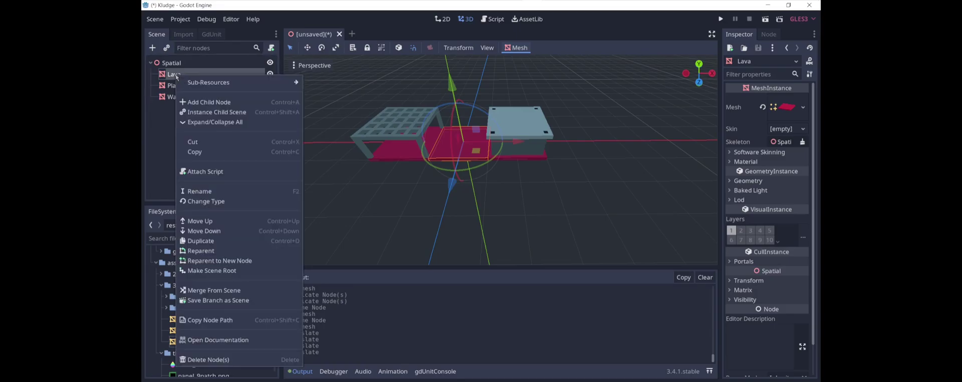
click(237, 102)
text(stat)
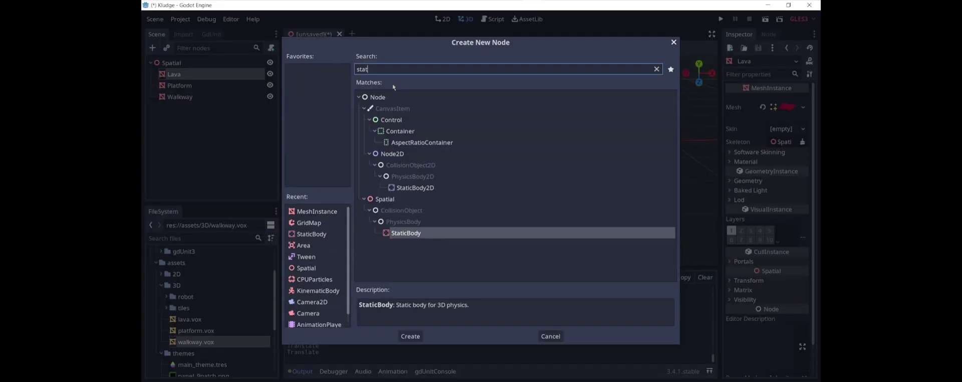
key(Return)
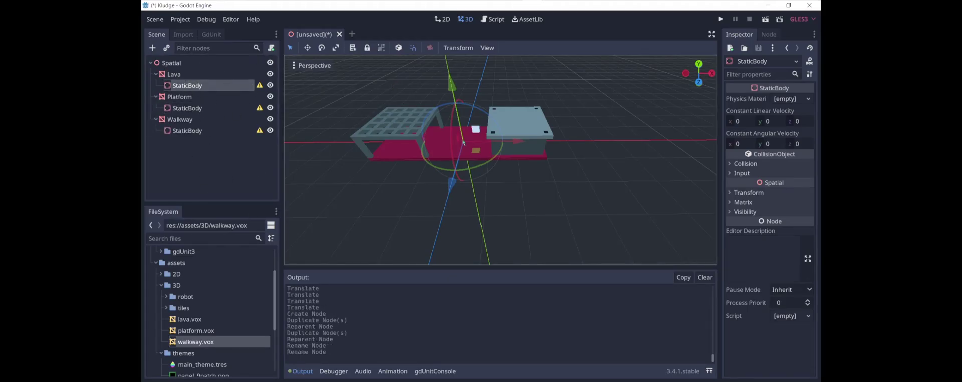
Compare the Lava and Platform mesh nodes in the scene
click(174, 74)
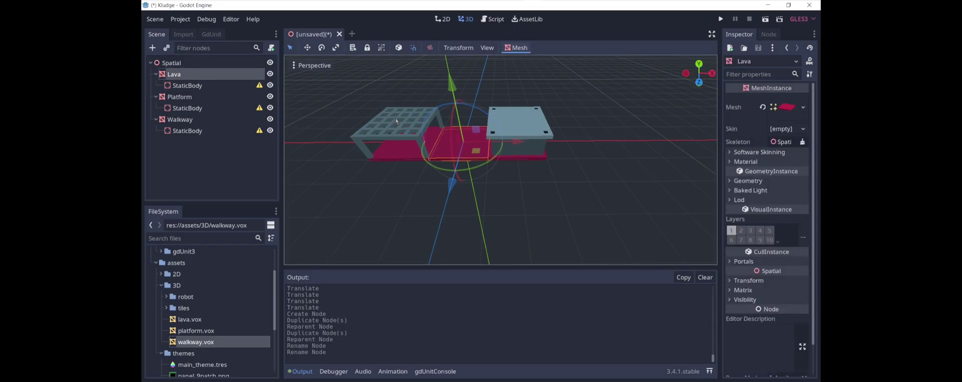
click(182, 108)
click(178, 97)
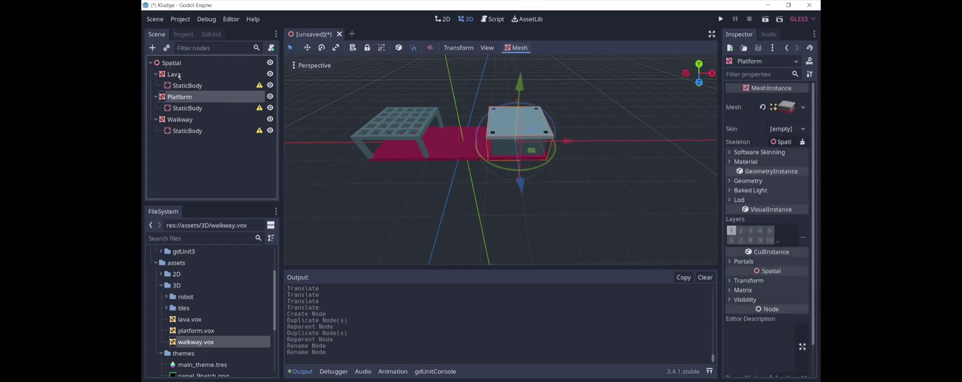
click(170, 76)
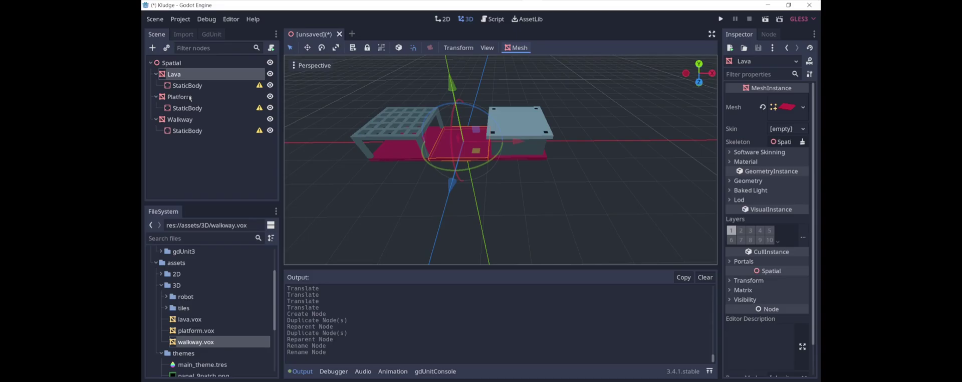
click(177, 97)
click(178, 74)
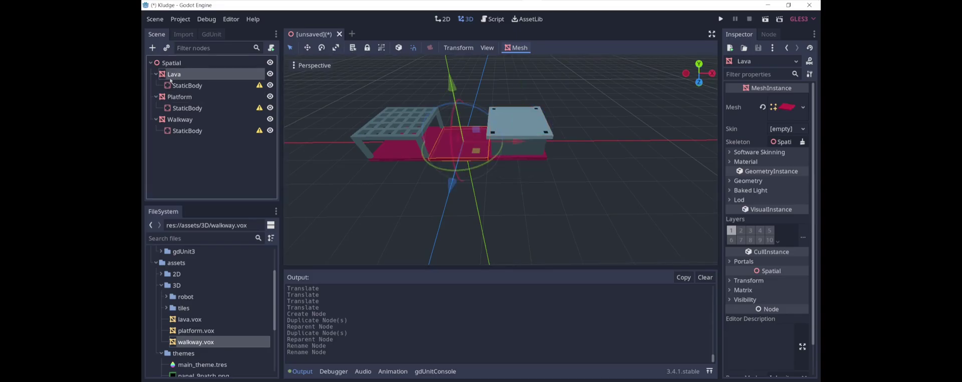
Create a single convex collision sibling for the Lava mesh and nest the shape under Lava's StaticBody
click(521, 48)
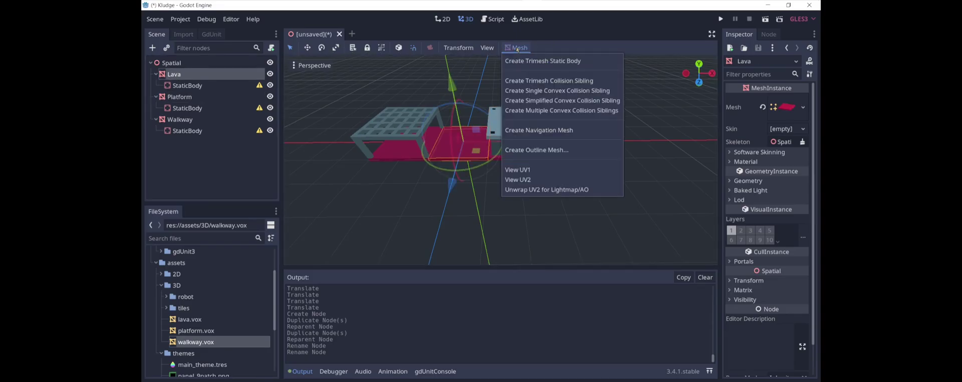
click(543, 91)
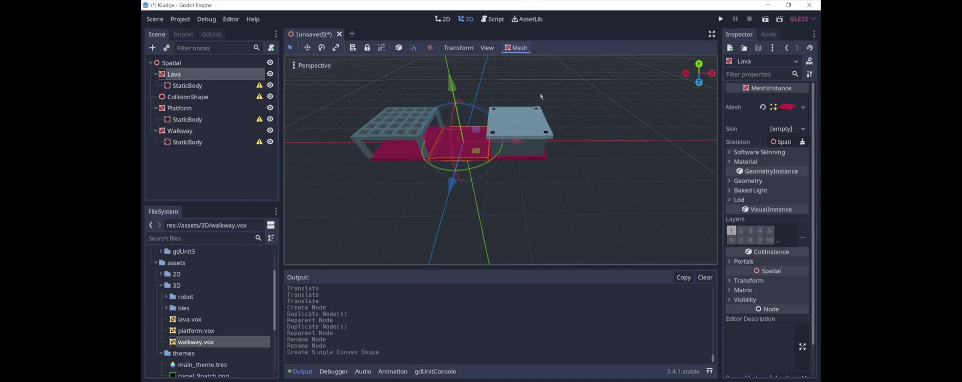
drag(191, 97, 224, 80)
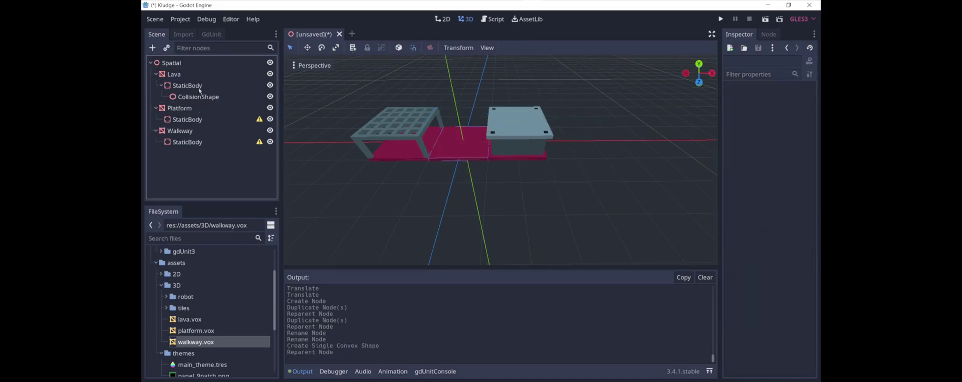
Create single convex collision shapes for the Platform and Walkway meshes and nest each one under its StaticBody
click(180, 108)
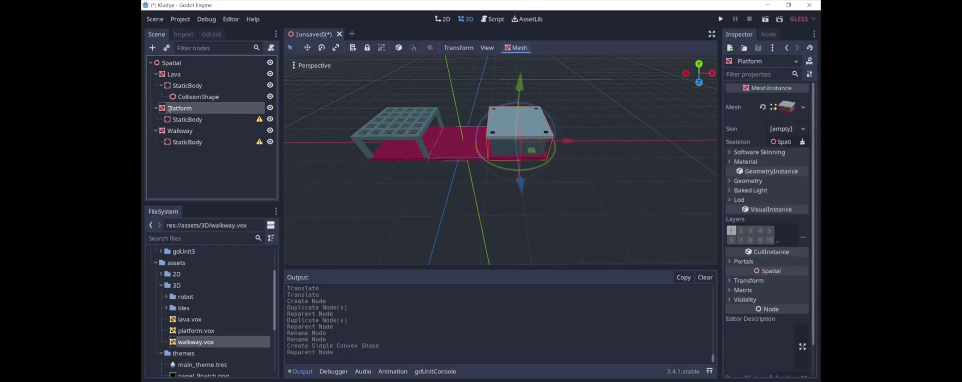
click(516, 49)
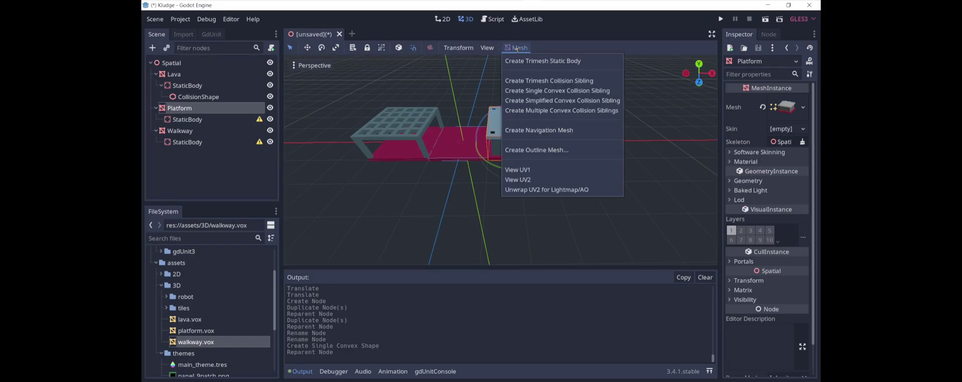
click(536, 88)
scroll(639, 200, up, 5)
scroll(640, 199, down, 10)
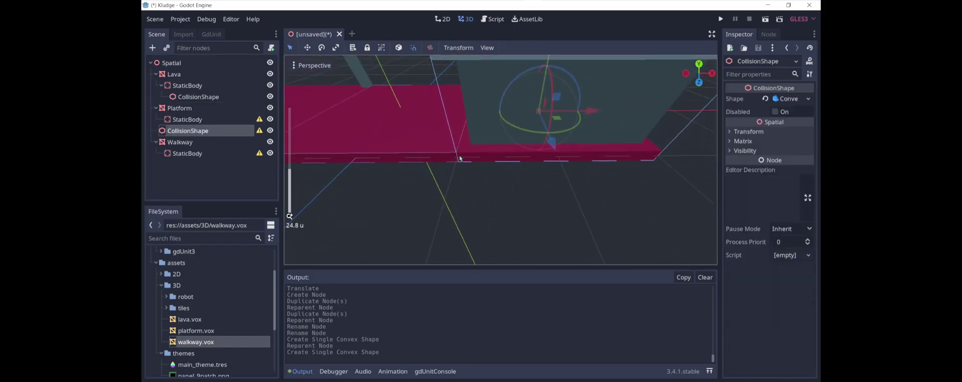
middle_drag(460, 159, 462, 193)
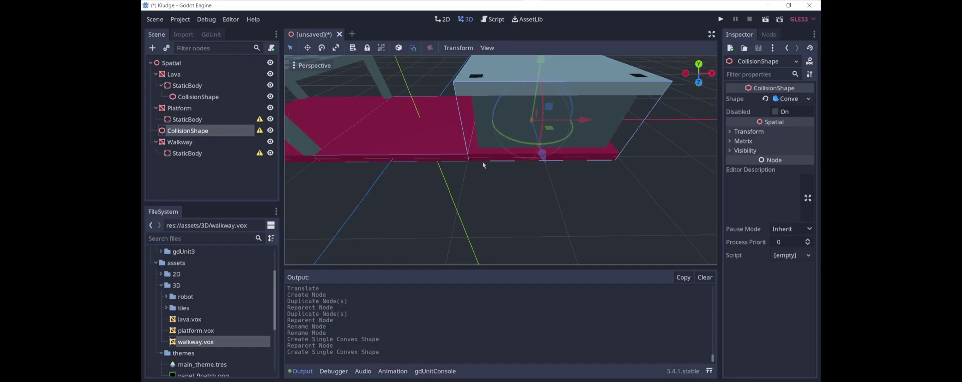
scroll(440, 173, down, 5)
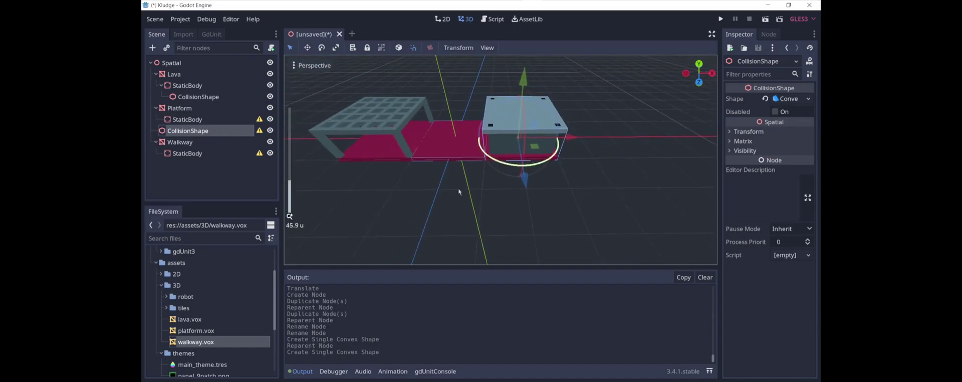
drag(181, 131, 187, 119)
click(188, 153)
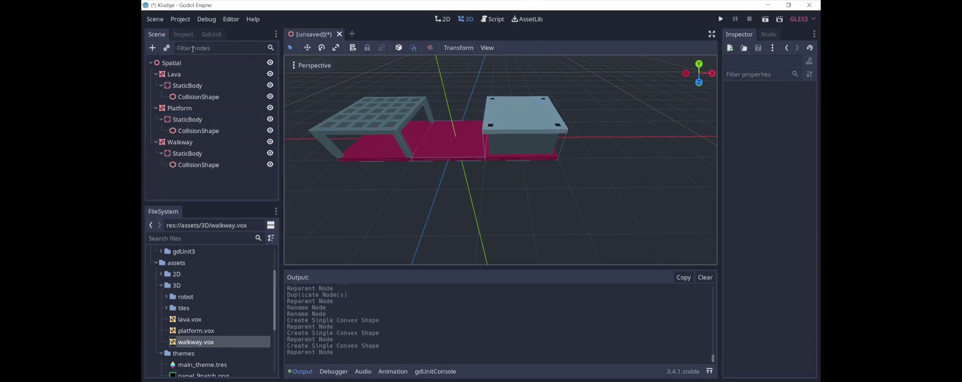
Review the scene hierarchy from the Spatial root through the Lava, Platform and Walkway mesh nodes
click(171, 61)
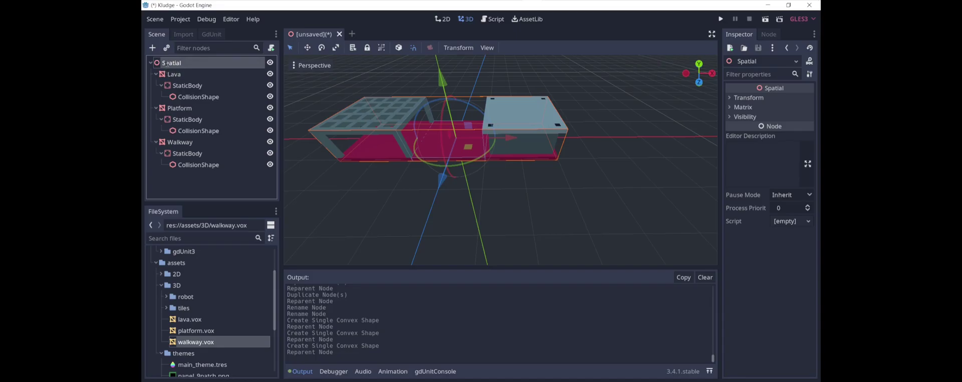
click(173, 75)
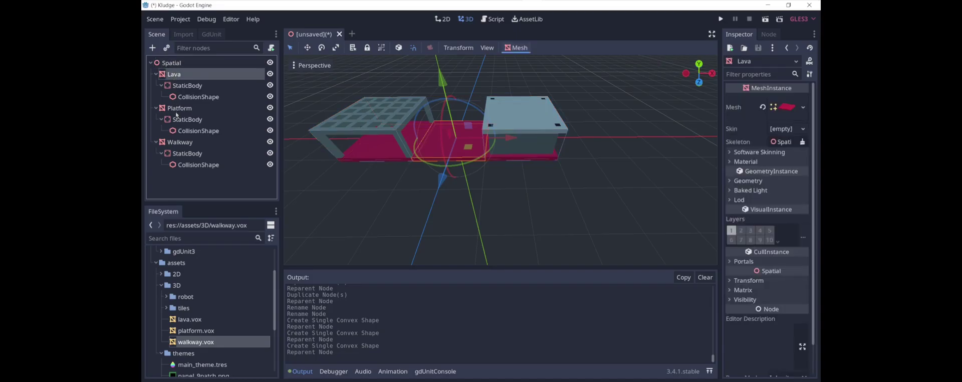
click(176, 108)
click(179, 143)
click(179, 153)
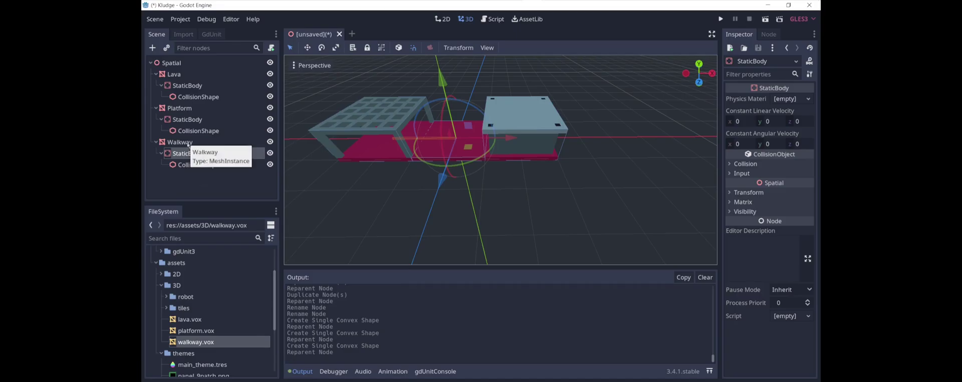
Convert the scene to a MeshLibrary saved as mesh_library.tres in res://assets/3D, with Merge With Existing enabled
click(171, 63)
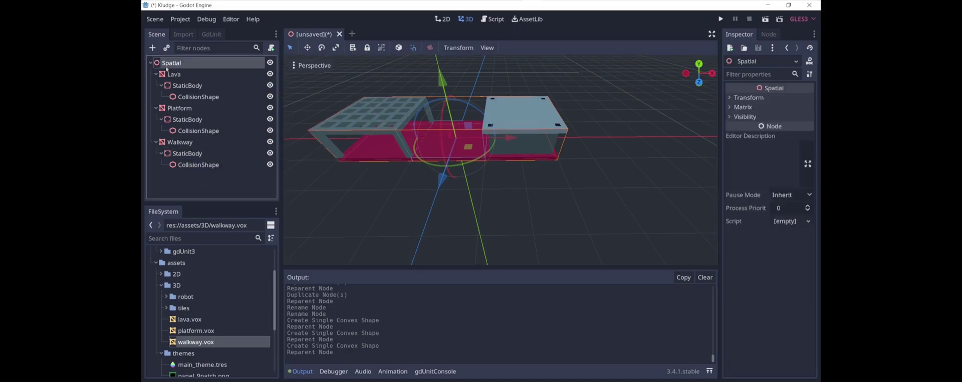
click(155, 19)
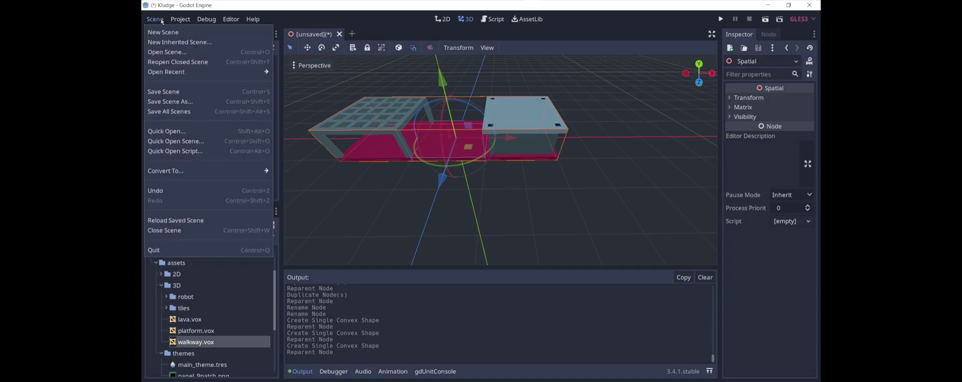
mouse_move(174, 172)
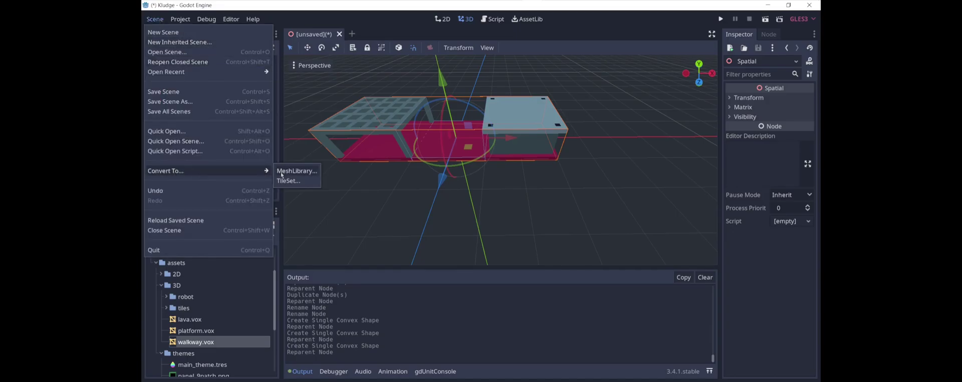
click(282, 173)
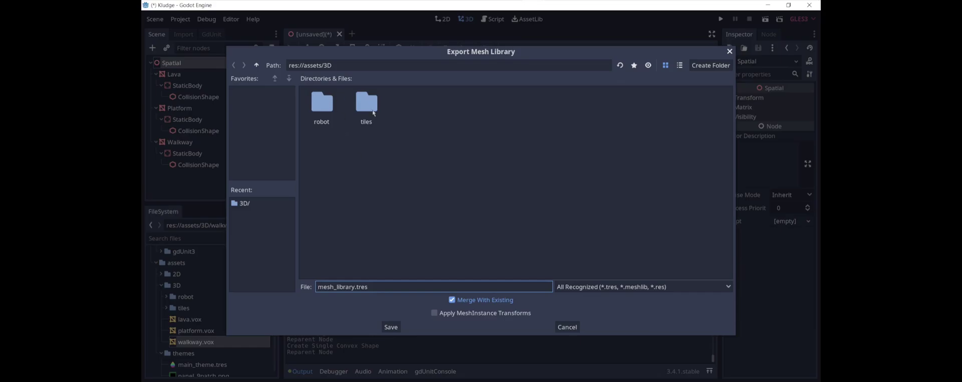
click(390, 326)
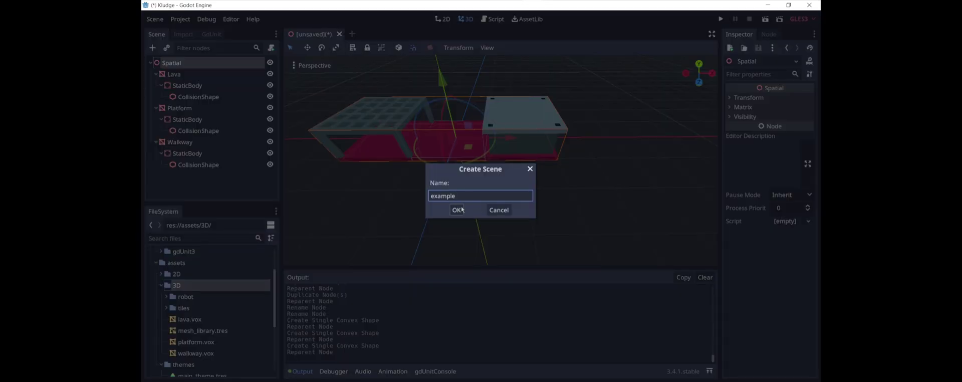
Create a new scene named example and add a GridMap child node to its Spatial root
click(459, 209)
right_click(186, 66)
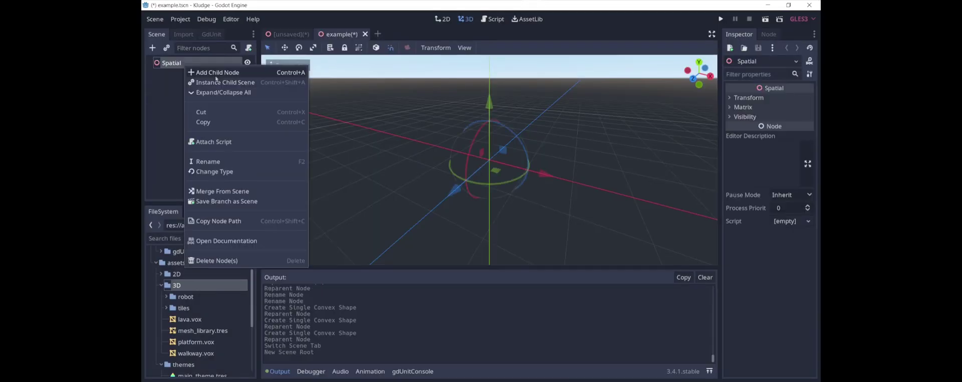
click(216, 77)
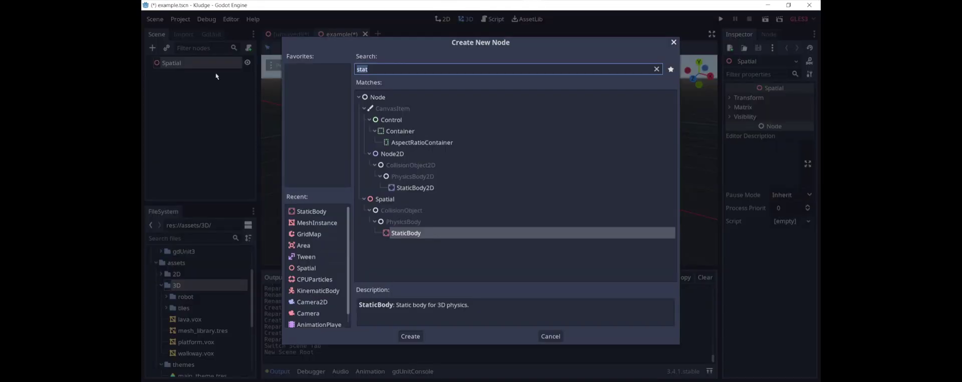
text(gridm)
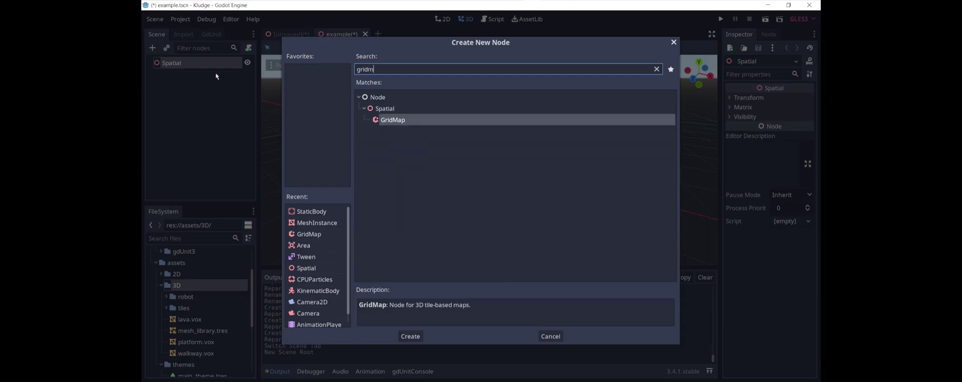
key(Return)
Assign mesh_library.tres as the GridMap's mesh library
click(188, 331)
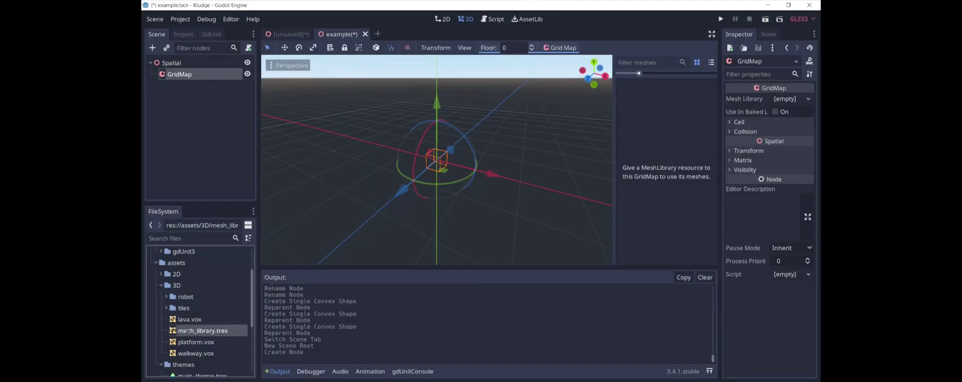
drag(194, 336, 819, 79)
drag(784, 113, 791, 100)
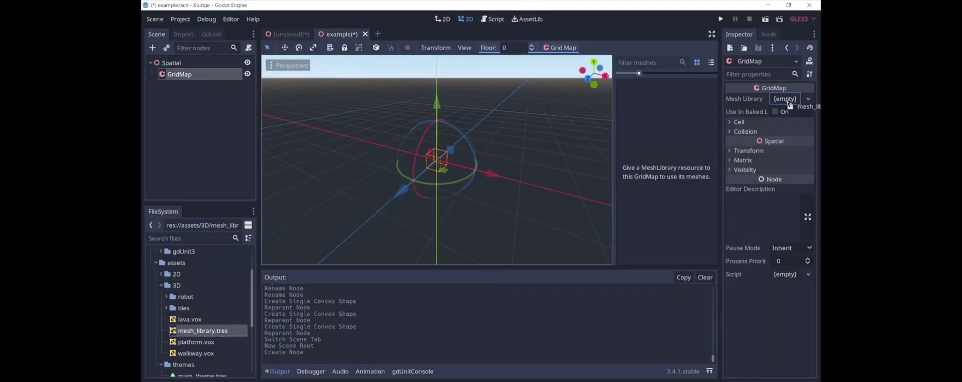
click(650, 127)
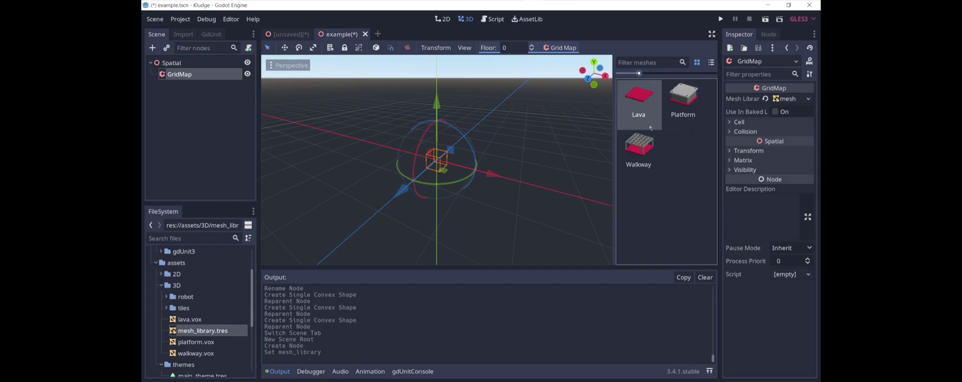
Preview the Walkway tile in the scene and check the GridMap options
click(643, 149)
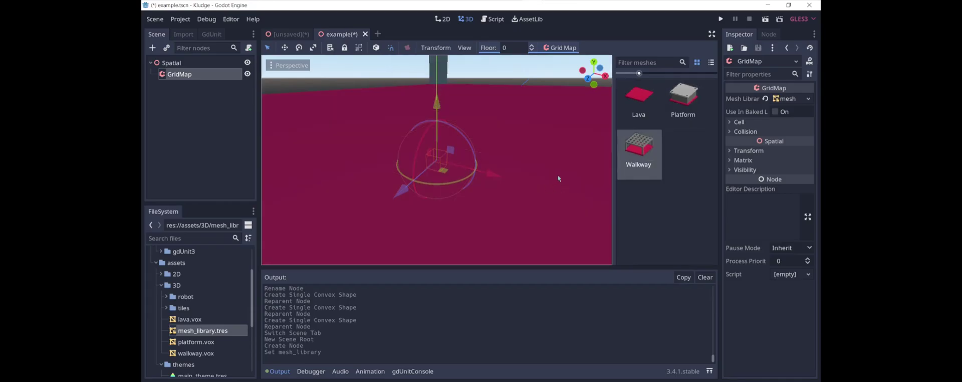
scroll(489, 170, down, 5)
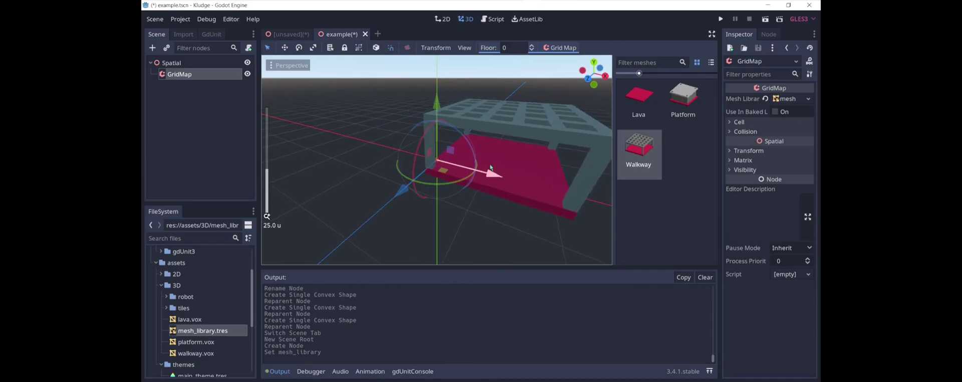
scroll(490, 167, down, 6)
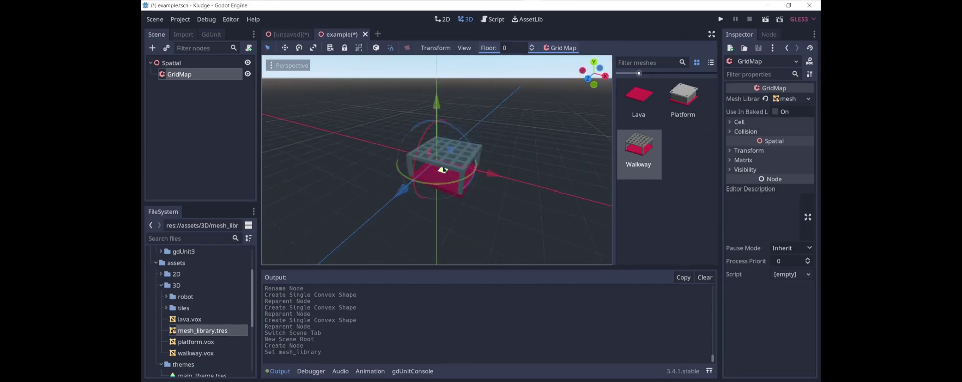
click(553, 48)
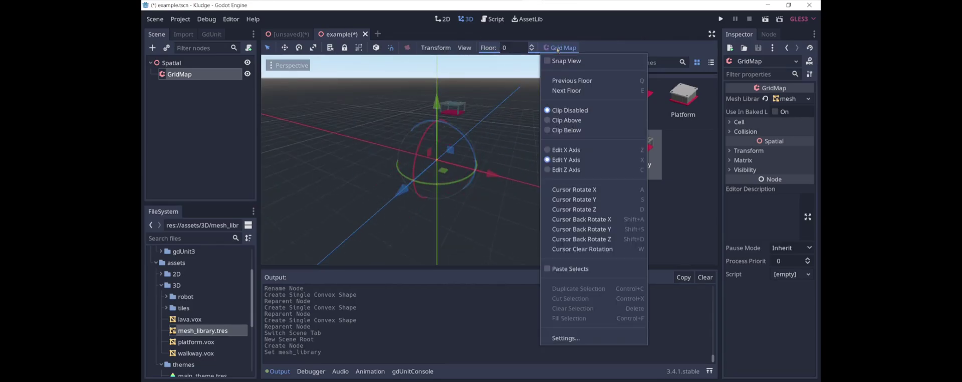
Set the GridMap cell size to 16 on X, 8 on Y and 16 on Z
click(739, 122)
click(750, 143)
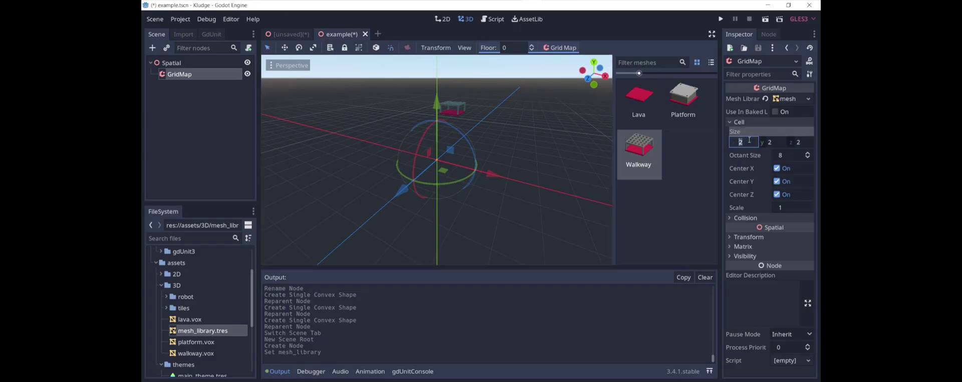
key(Tab)
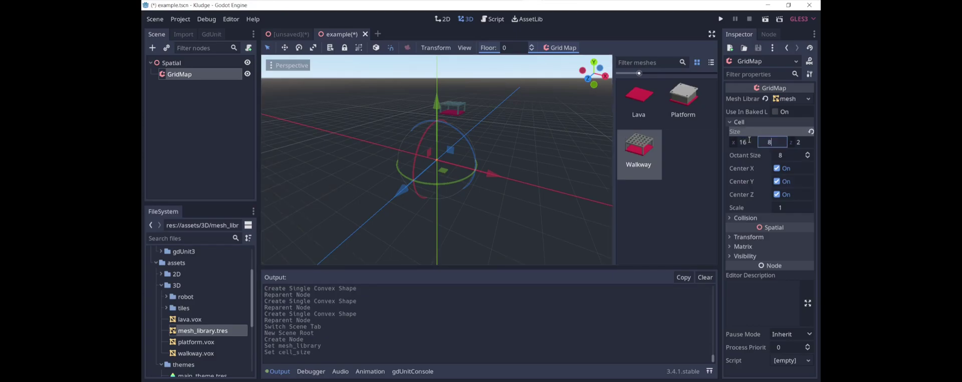
key(Tab)
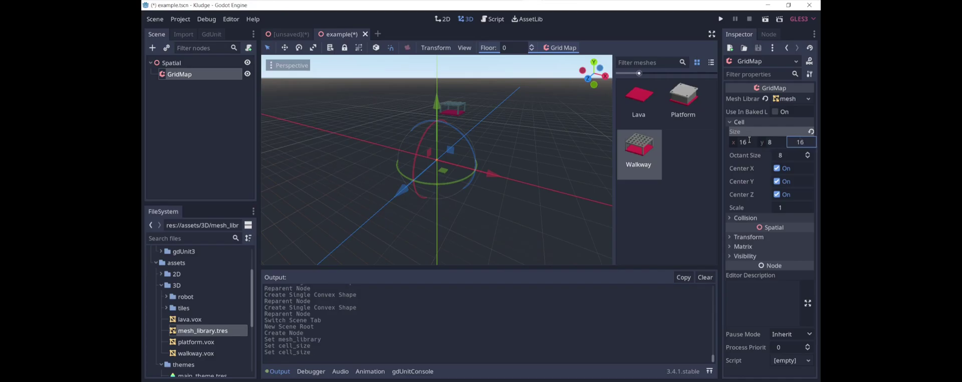
key(Return)
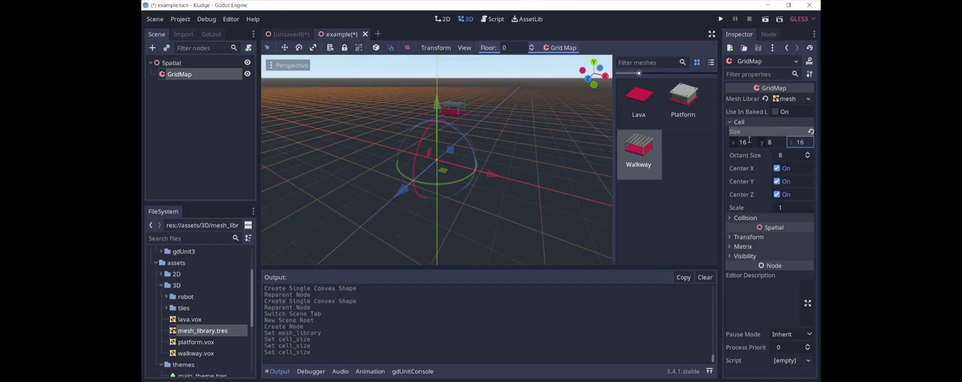
Select a large rectangular area of grid cells around the origin and fill it with Lava tiles
click(639, 103)
scroll(425, 191, down, 10)
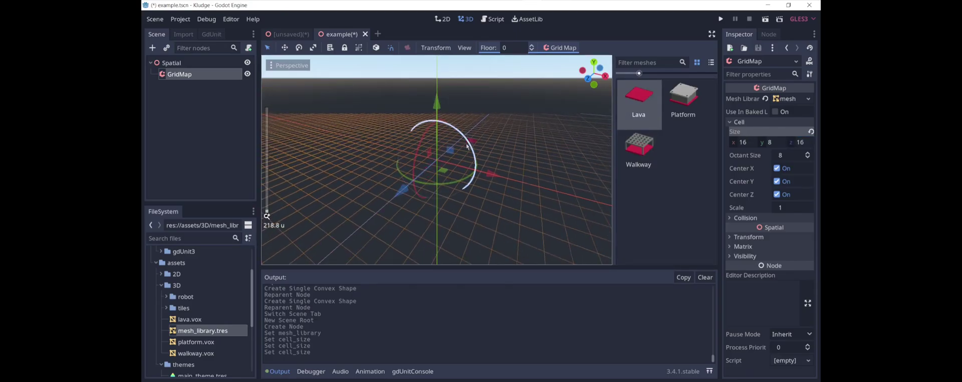
click(496, 175)
click(400, 121)
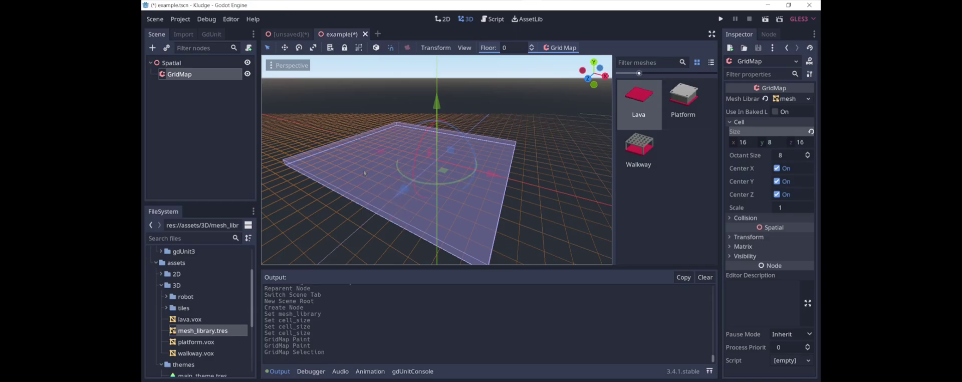
click(402, 131)
click(403, 130)
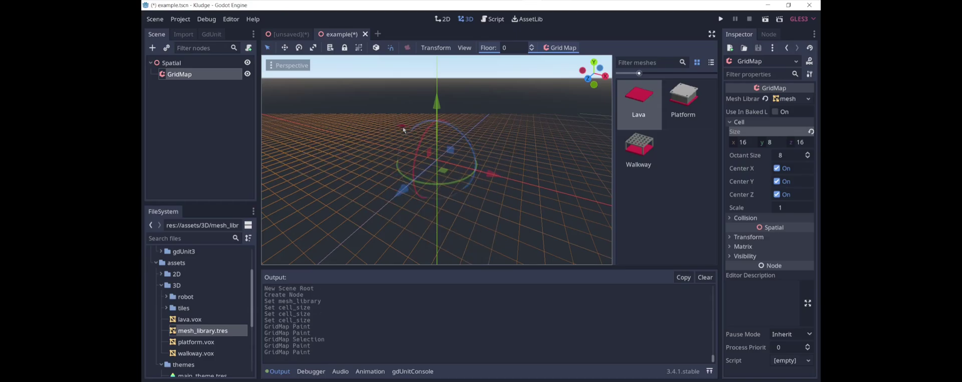
shift+drag(405, 131, 517, 257)
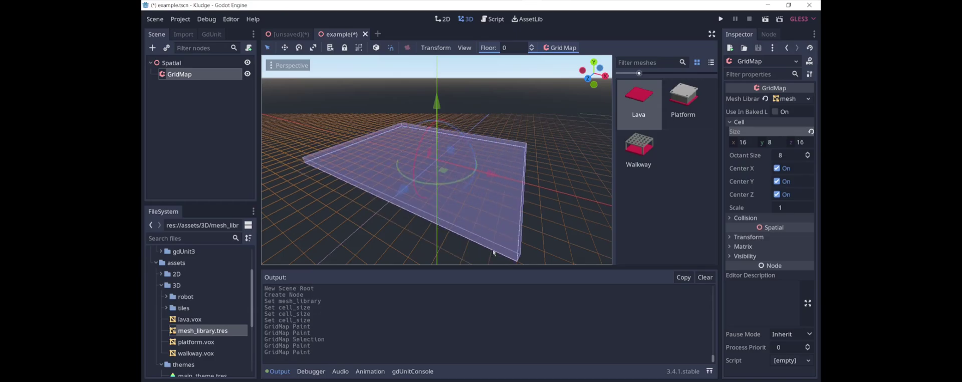
click(561, 47)
click(569, 318)
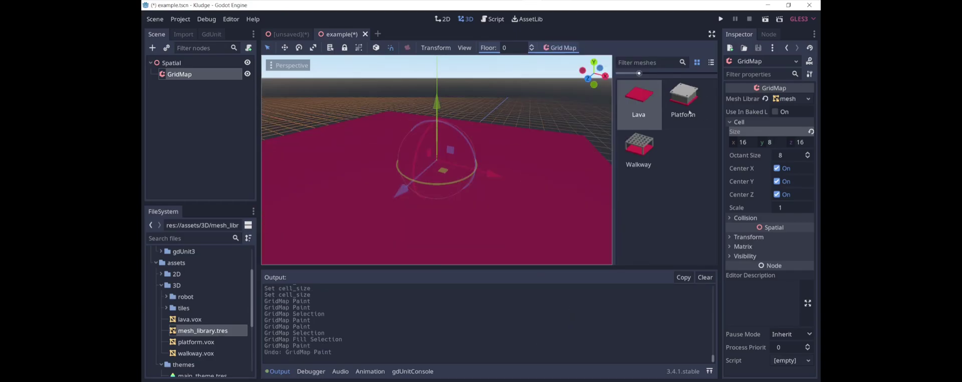
Select a rectangular block of cells on the lava beside the origin and fill it with Walkway tiles
click(688, 113)
click(646, 156)
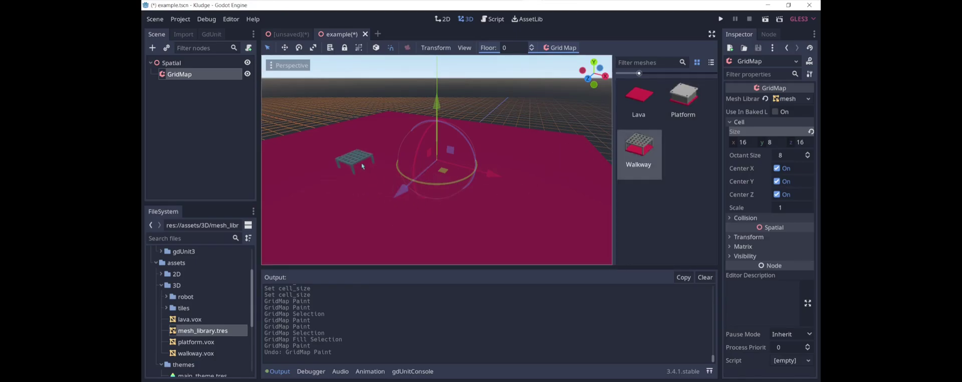
shift+drag(359, 147, 415, 171)
key(ctrl+f)
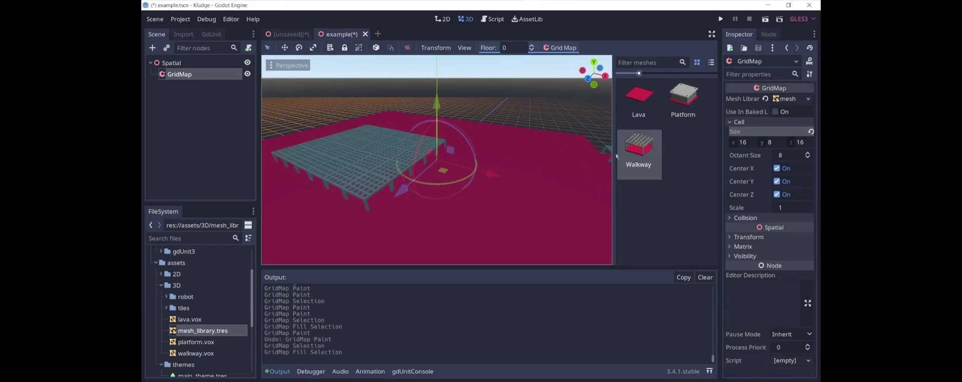
Select a rectangular area adjoining the walkway block and fill it with Platform tiles
scroll(516, 190, down, 2)
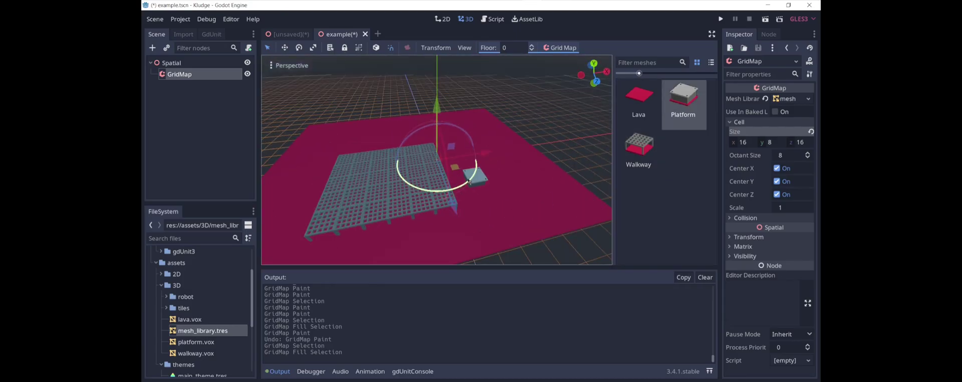
shift+drag(464, 186, 504, 151)
key(ctrl+f)
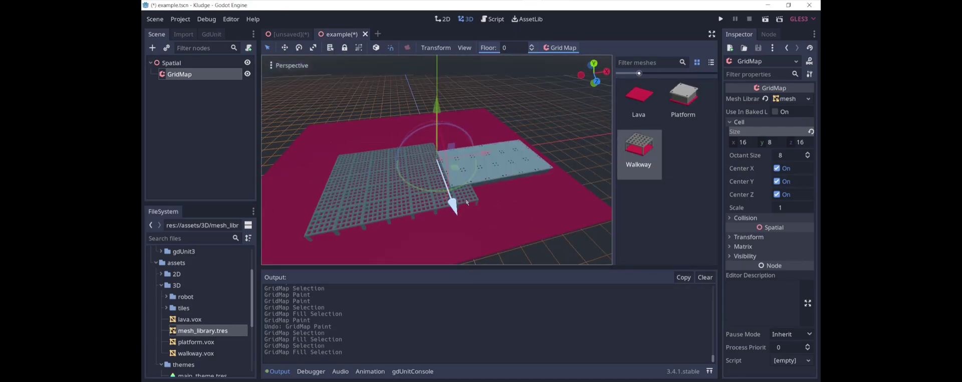
Paint a row of Walkway tiles along the platform's near edge and a narrow L-shaped Walkway path from the block's far side across the lava
click(470, 203)
click(488, 197)
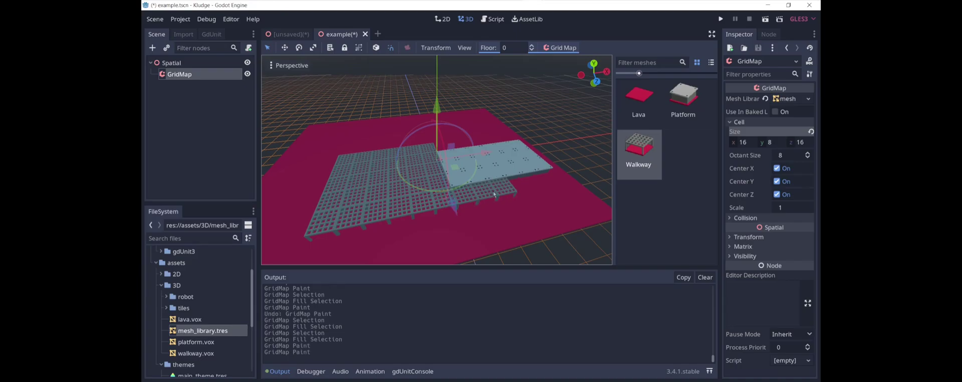
click(506, 193)
click(523, 190)
click(542, 186)
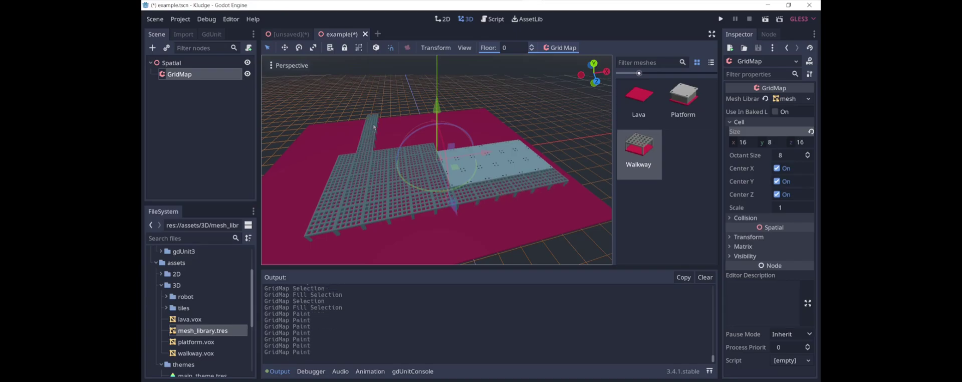
click(374, 127)
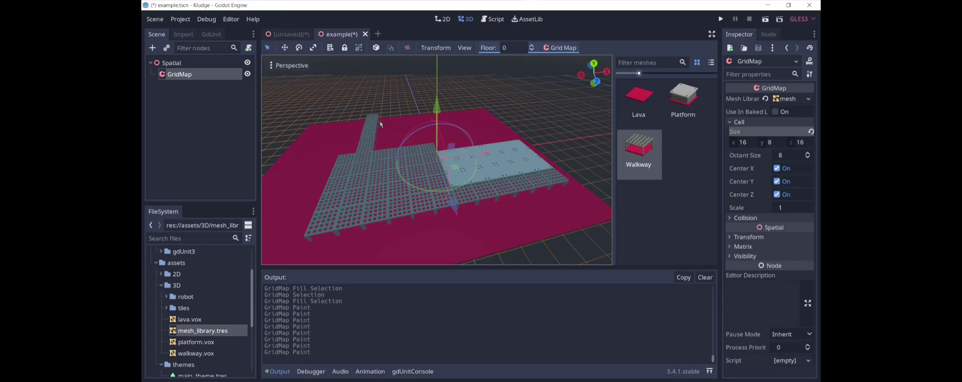
click(400, 122)
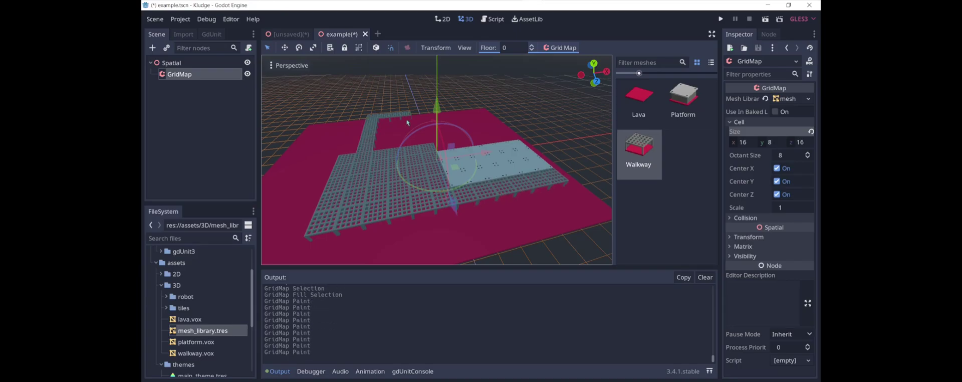
Select a small area inside the walkway block and fill it with Platform tiles
click(681, 104)
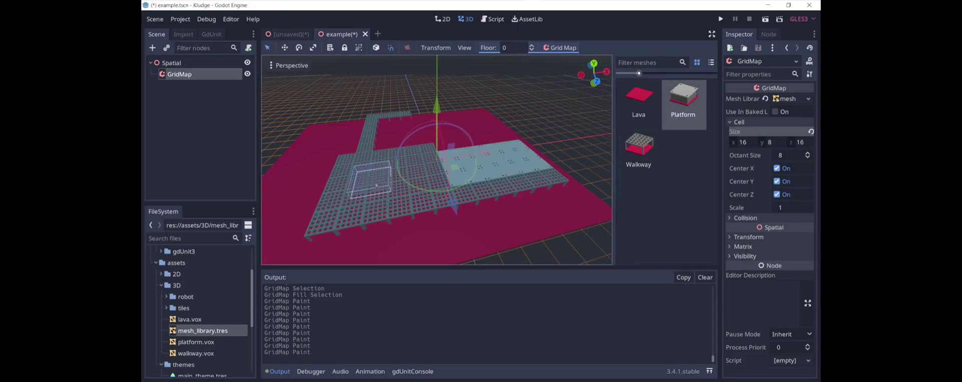
shift+drag(399, 191, 399, 188)
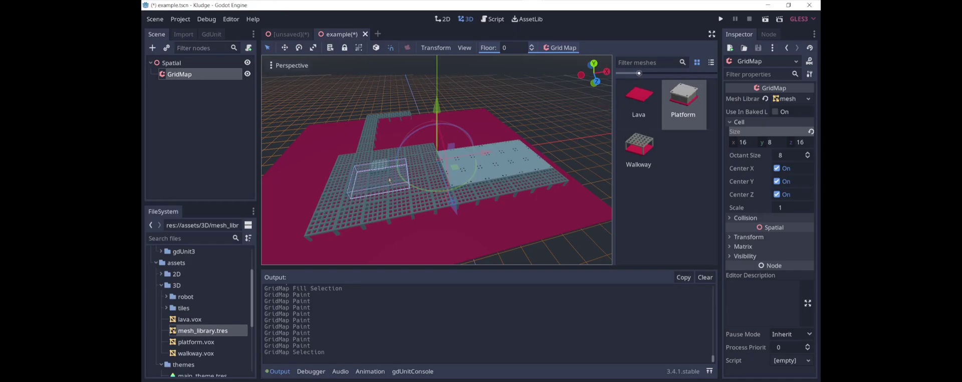
key(ctrl+f)
middle_drag(471, 233, 696, 165)
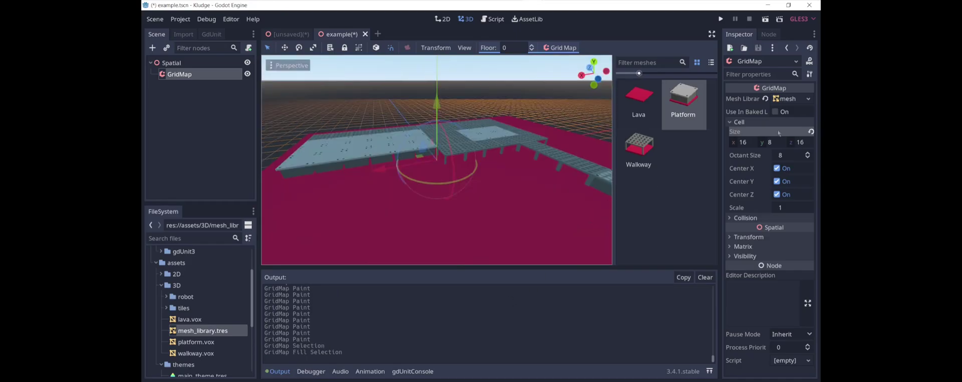